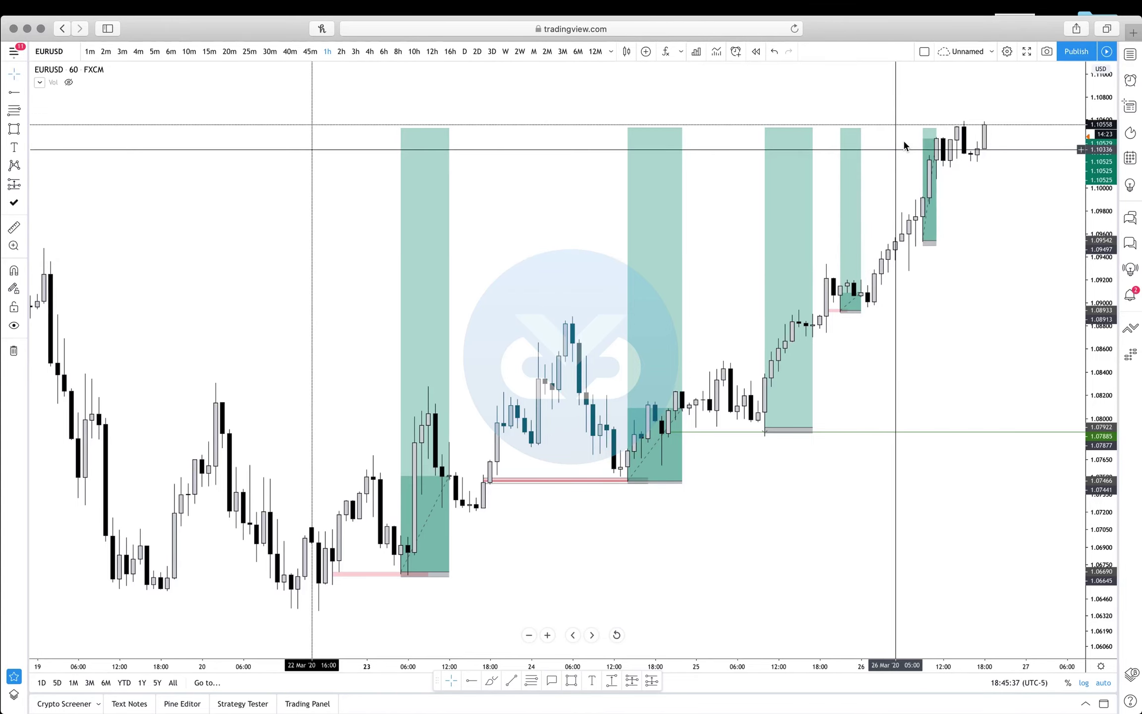
# Raise the profit targets of the three most recent EURUSD long positions to the latest swing high, at about 1.1055.
pyautogui.click(922, 128)
pyautogui.moveTo(922, 128); pyautogui.dragTo(922, 124)
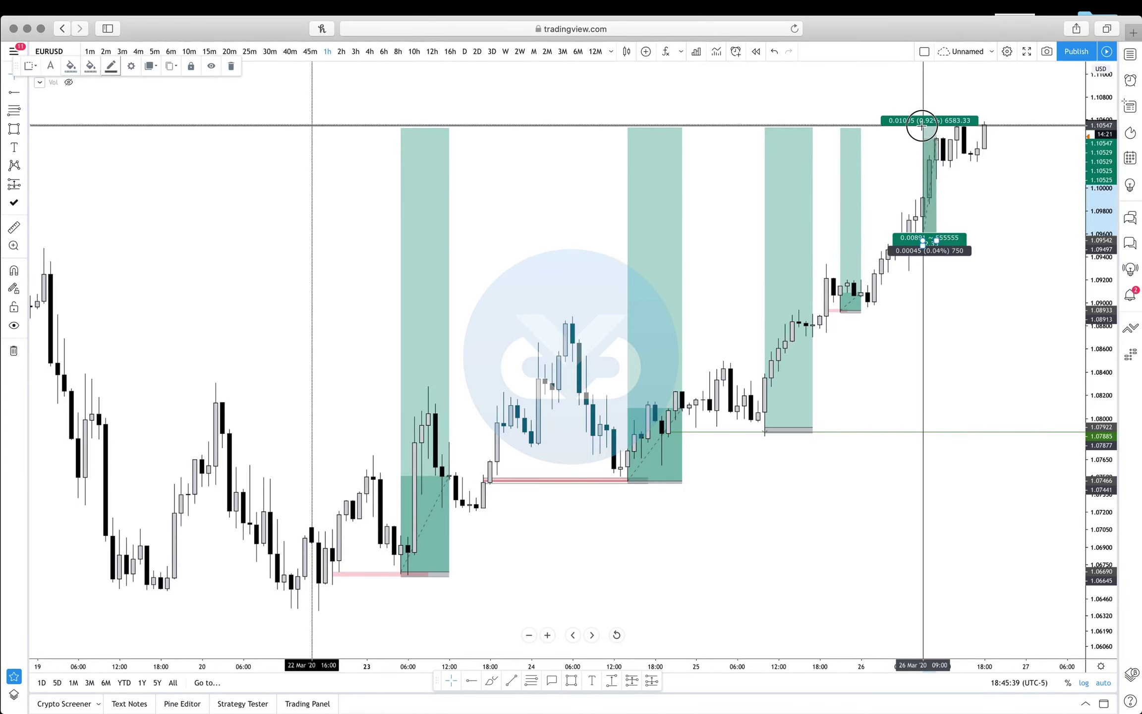
pyautogui.click(852, 135)
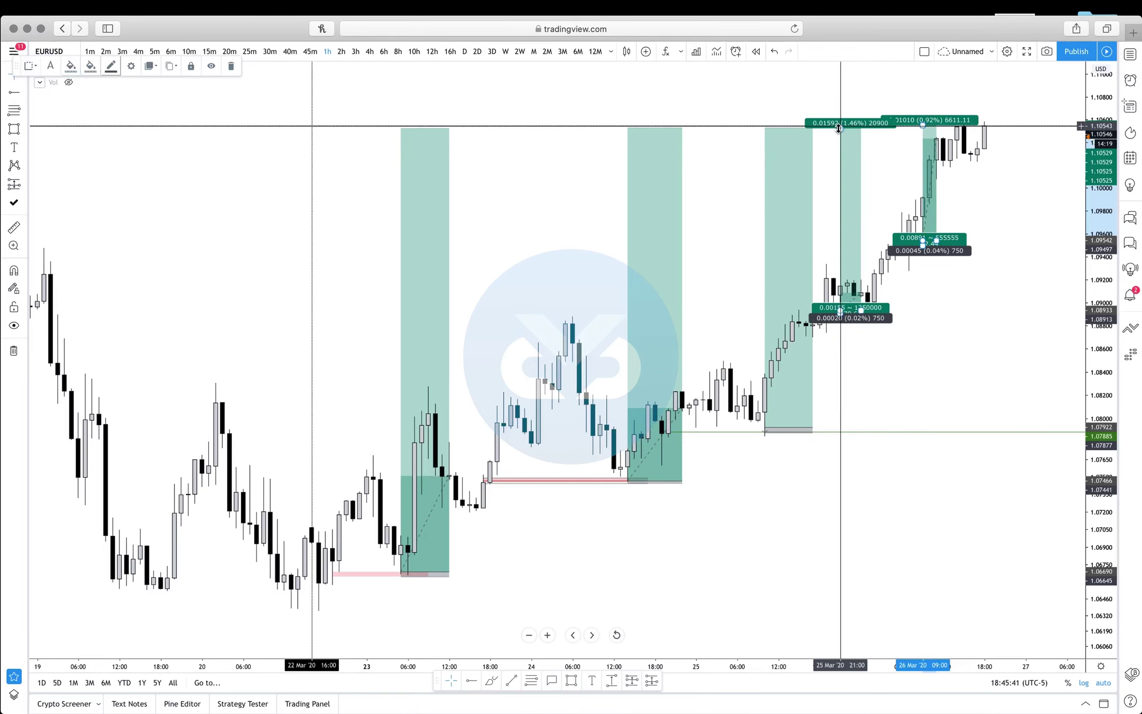
pyautogui.moveTo(840, 127); pyautogui.dragTo(837, 125)
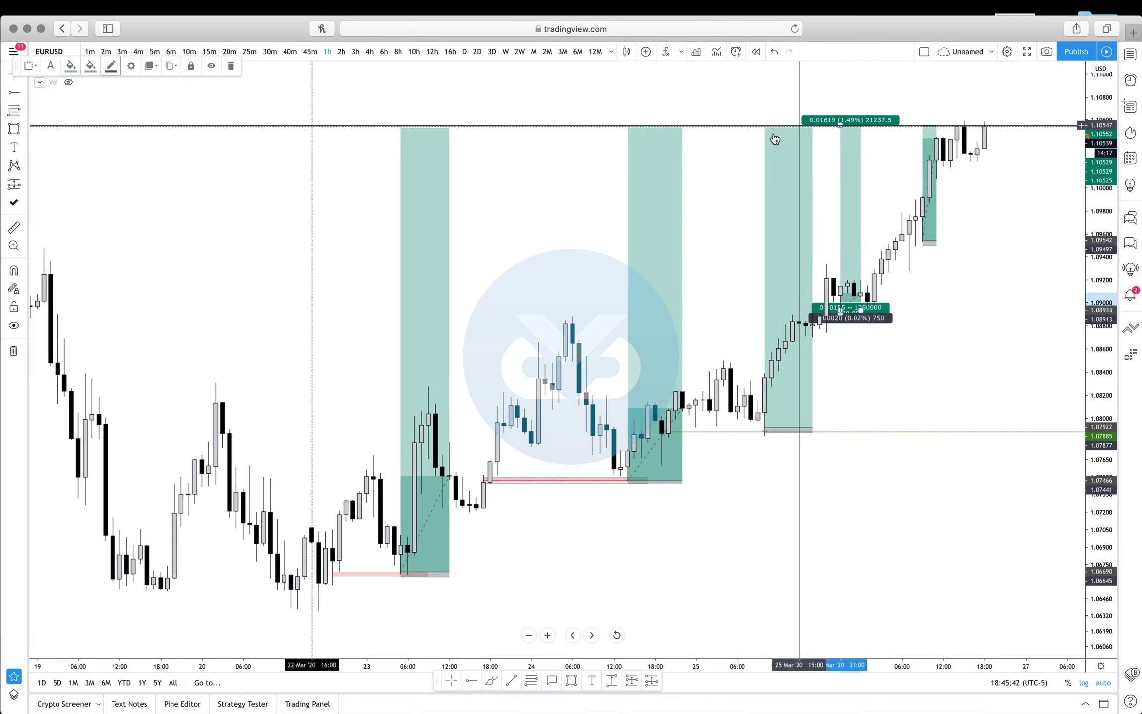
pyautogui.moveTo(765, 128); pyautogui.dragTo(765, 125)
# Raise the profit targets of the 23 March and 24 March long positions to 1.10552.
pyautogui.click(637, 127)
pyautogui.moveTo(628, 126); pyautogui.dragTo(626, 125)
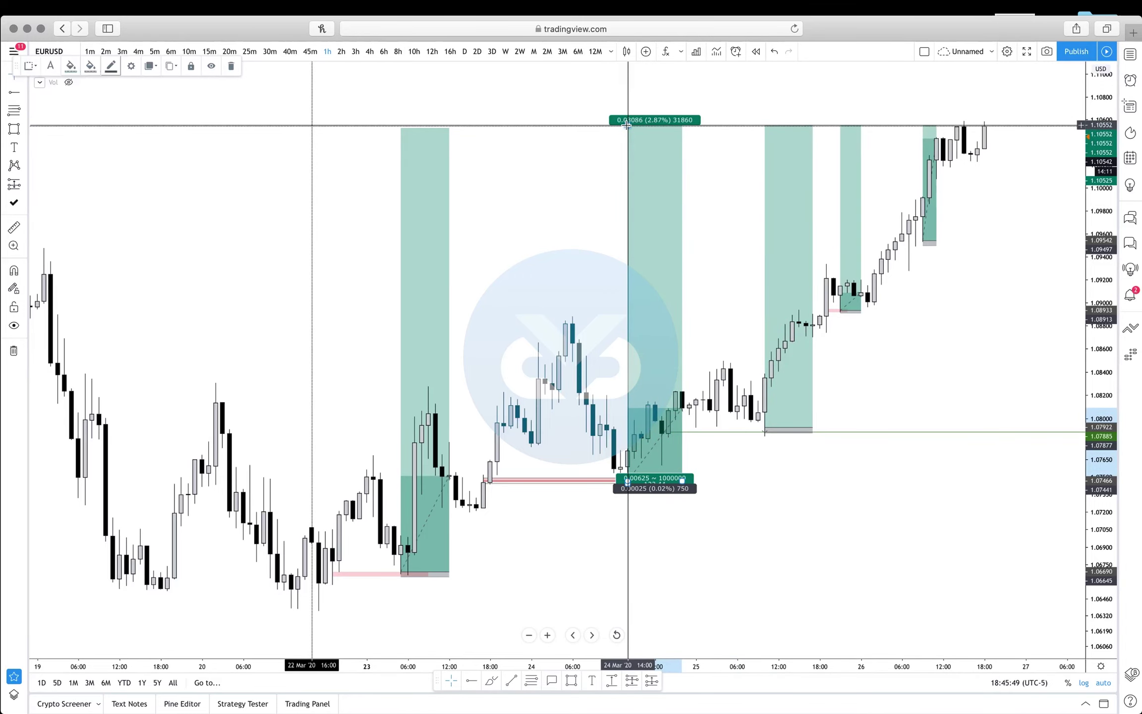
pyautogui.click(406, 129)
pyautogui.moveTo(401, 127); pyautogui.dragTo(402, 125)
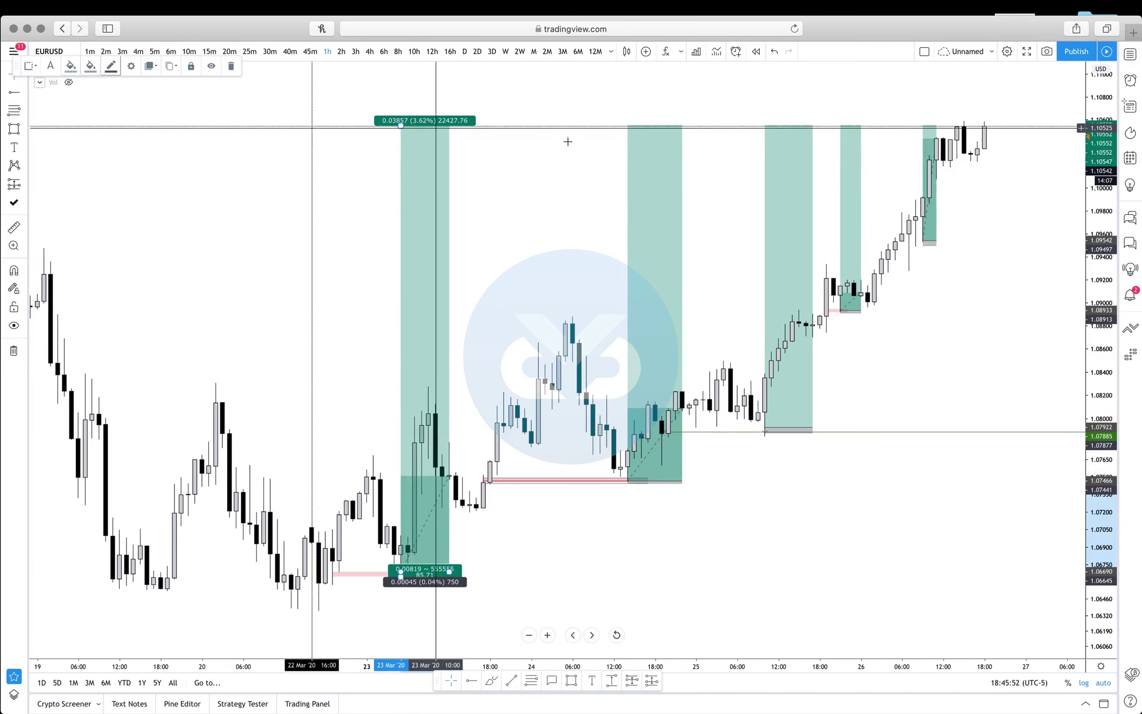
pyautogui.click(1029, 282)
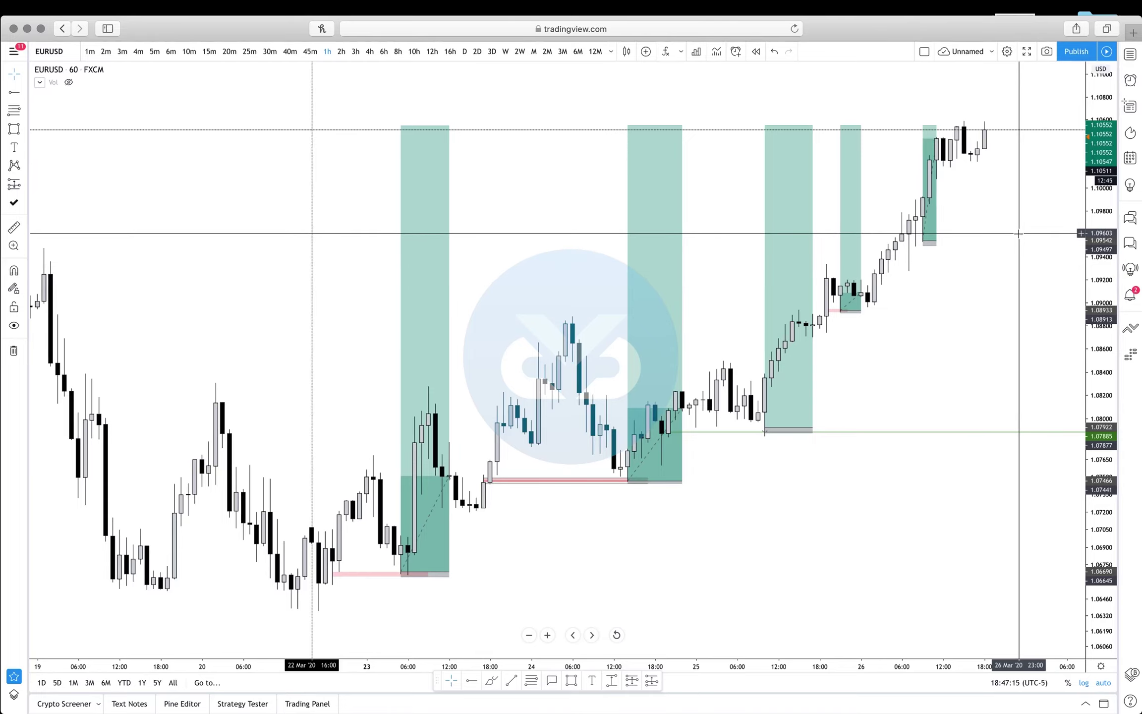
# View the My Pair List watchlist and the 25 March evening long position, and hide the watchlist again.
pyautogui.click(1129, 55)
pyautogui.click(1038, 54)
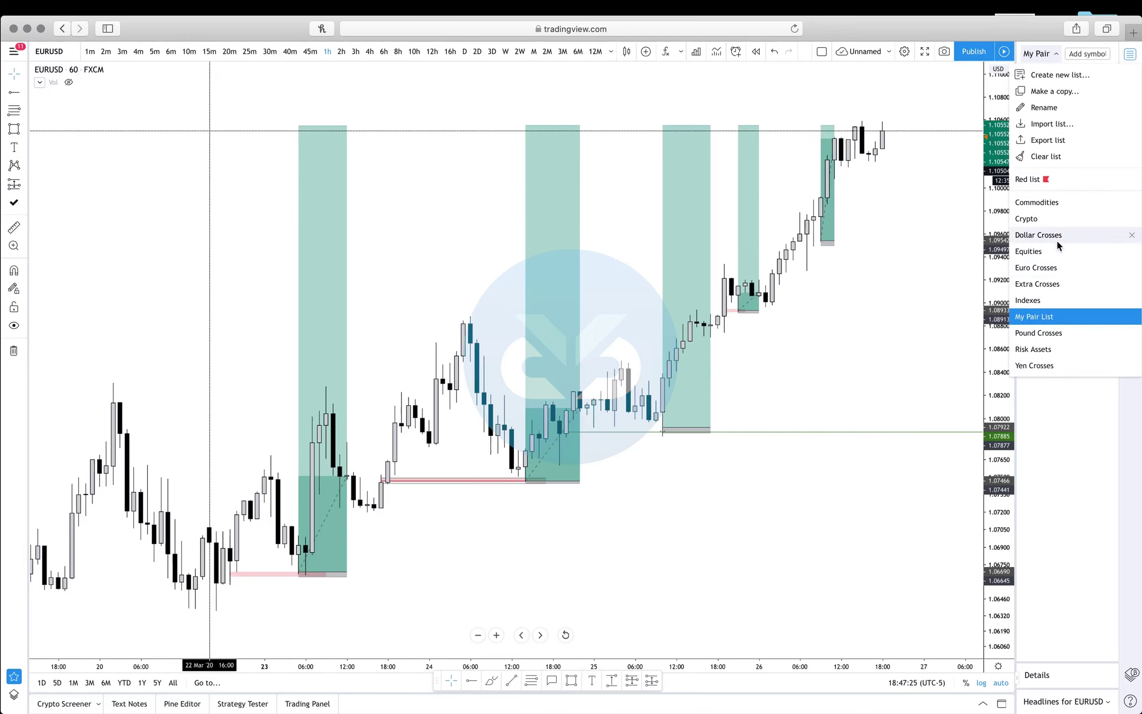
pyautogui.click(1031, 323)
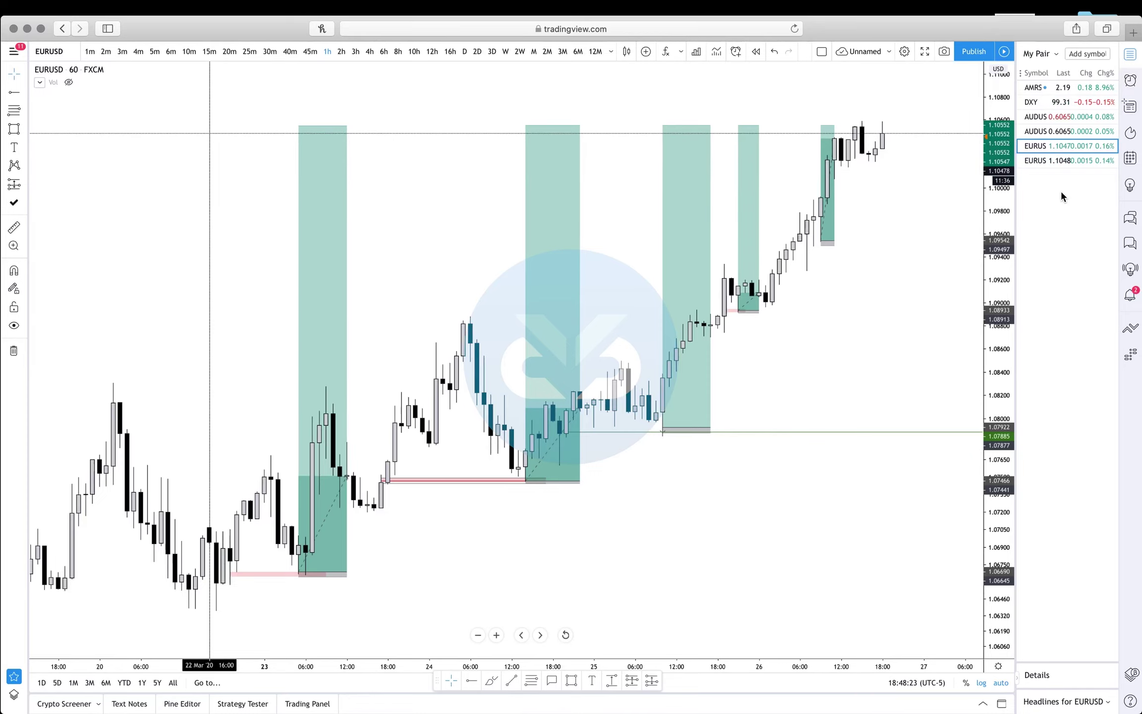
pyautogui.click(748, 310)
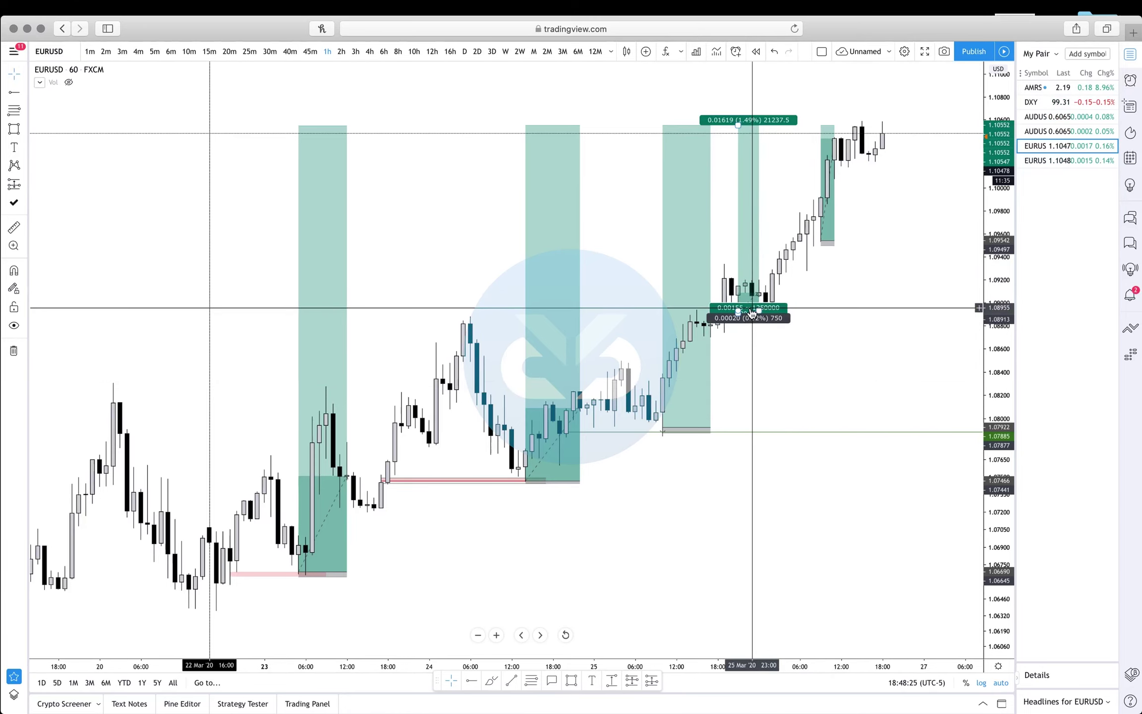
pyautogui.moveTo(774, 315); pyautogui.dragTo(775, 314)
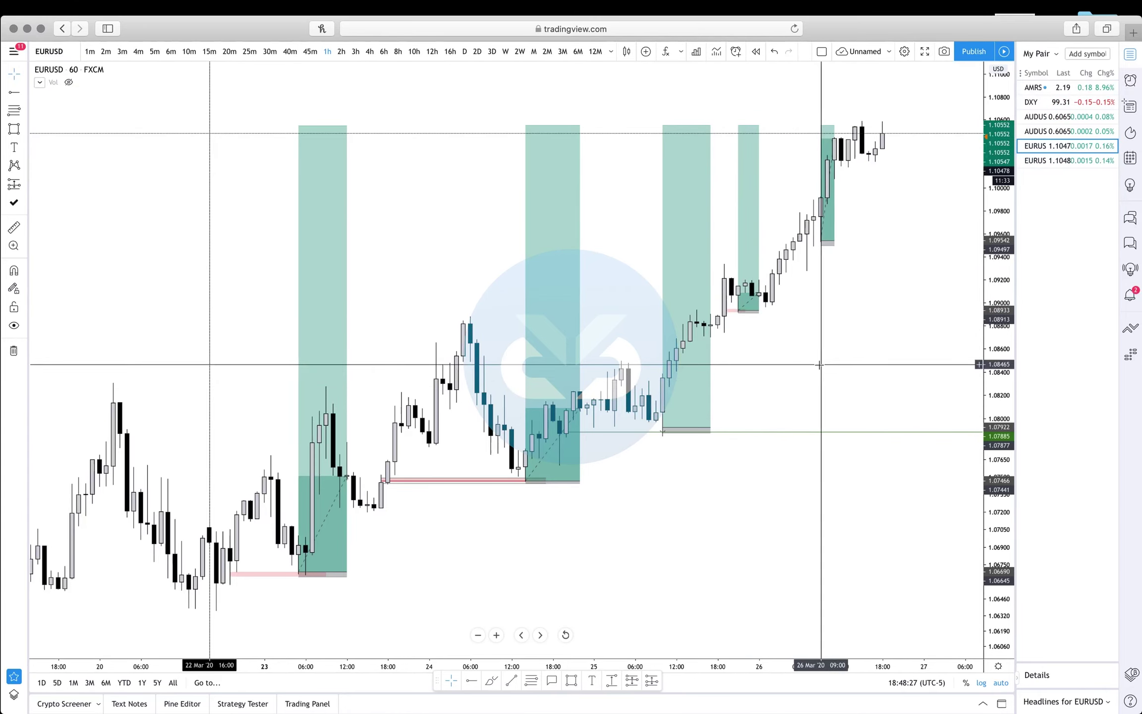
pyautogui.click(1132, 60)
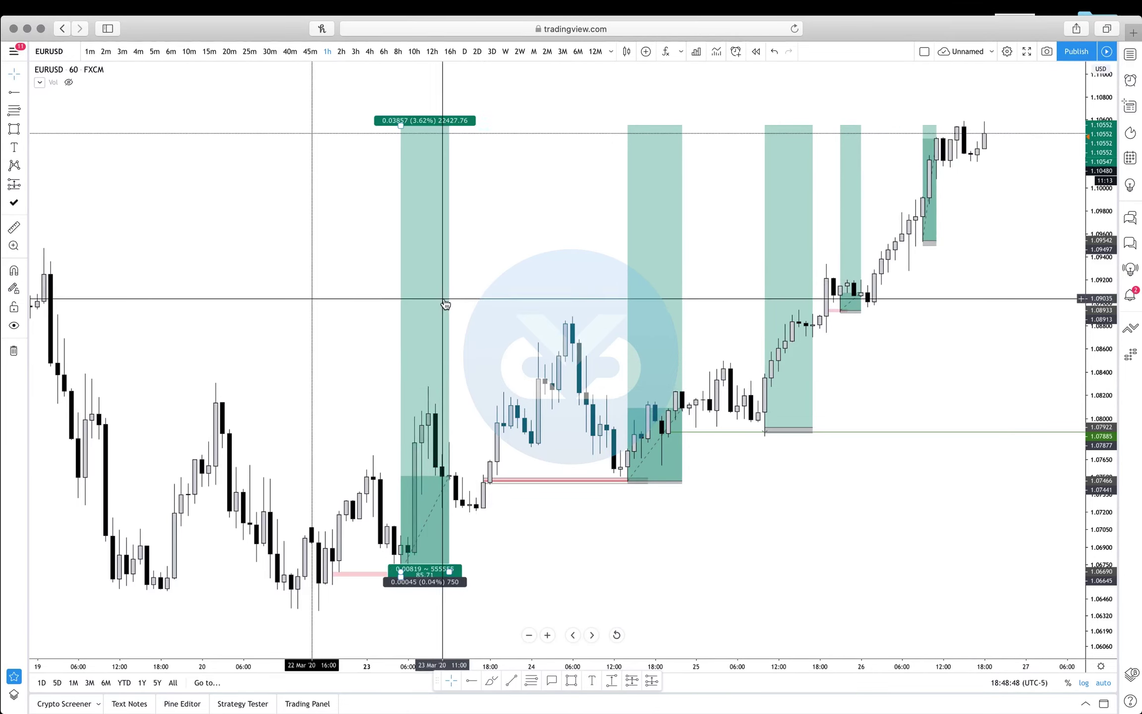
# Examine the entry zones and the price moves of the 23 to 25 March long positions up close.
pyautogui.click(312, 377)
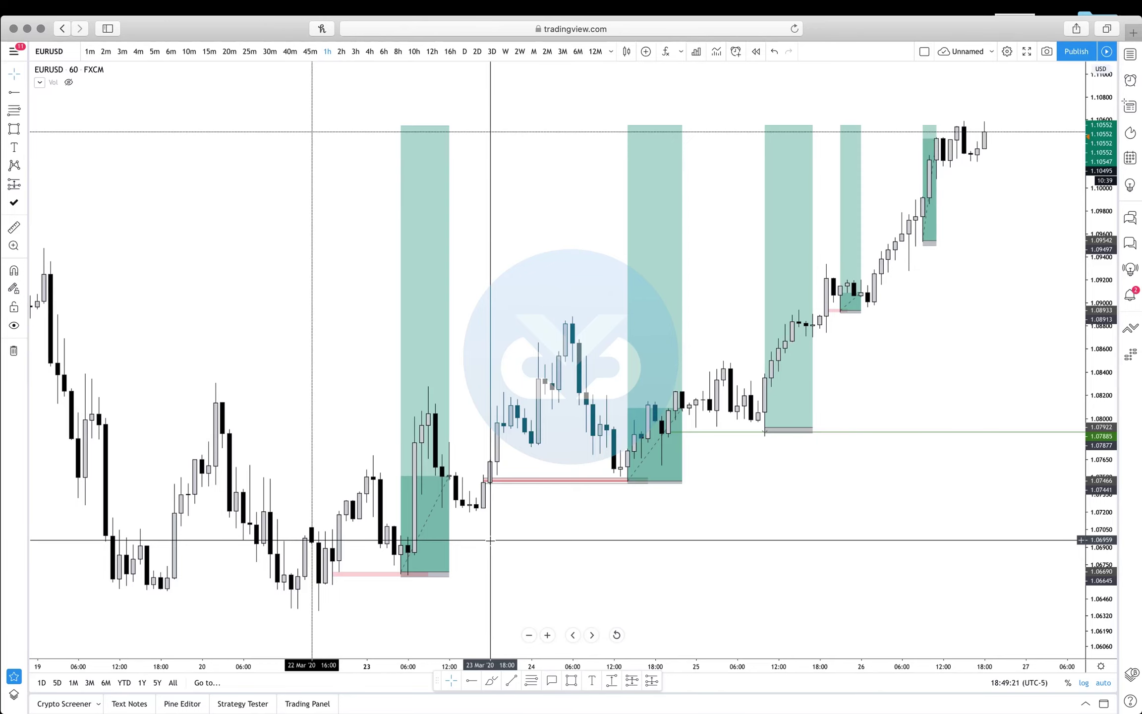
pyautogui.moveTo(419, 414)
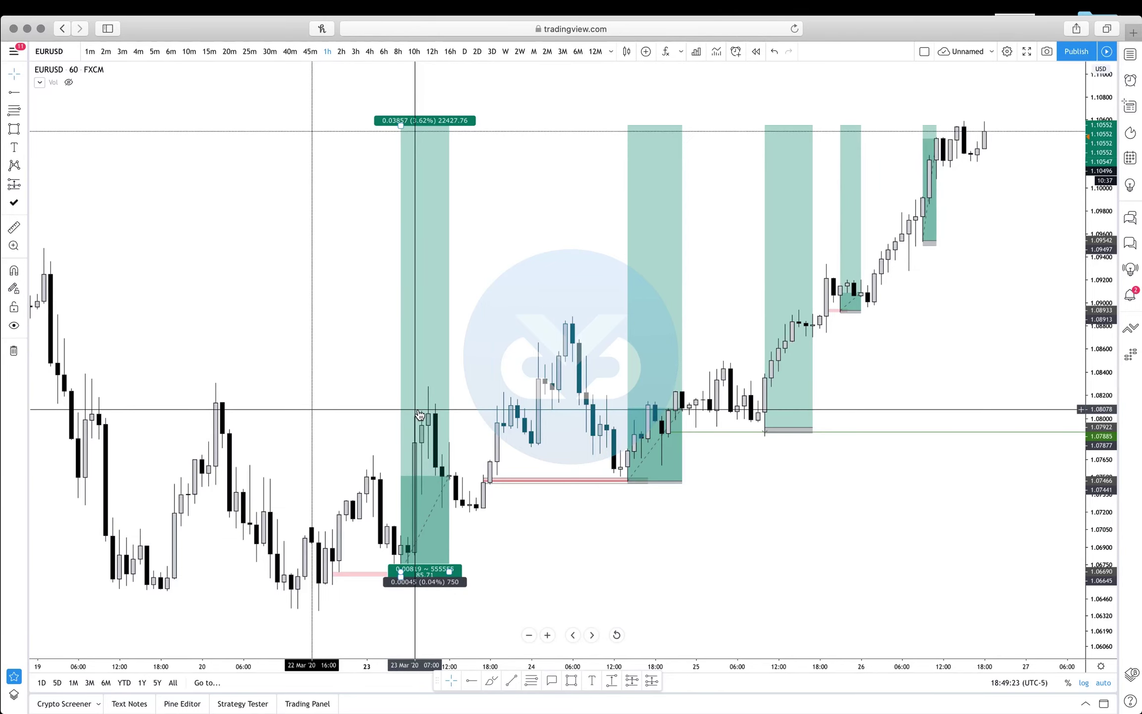
pyautogui.click(420, 373)
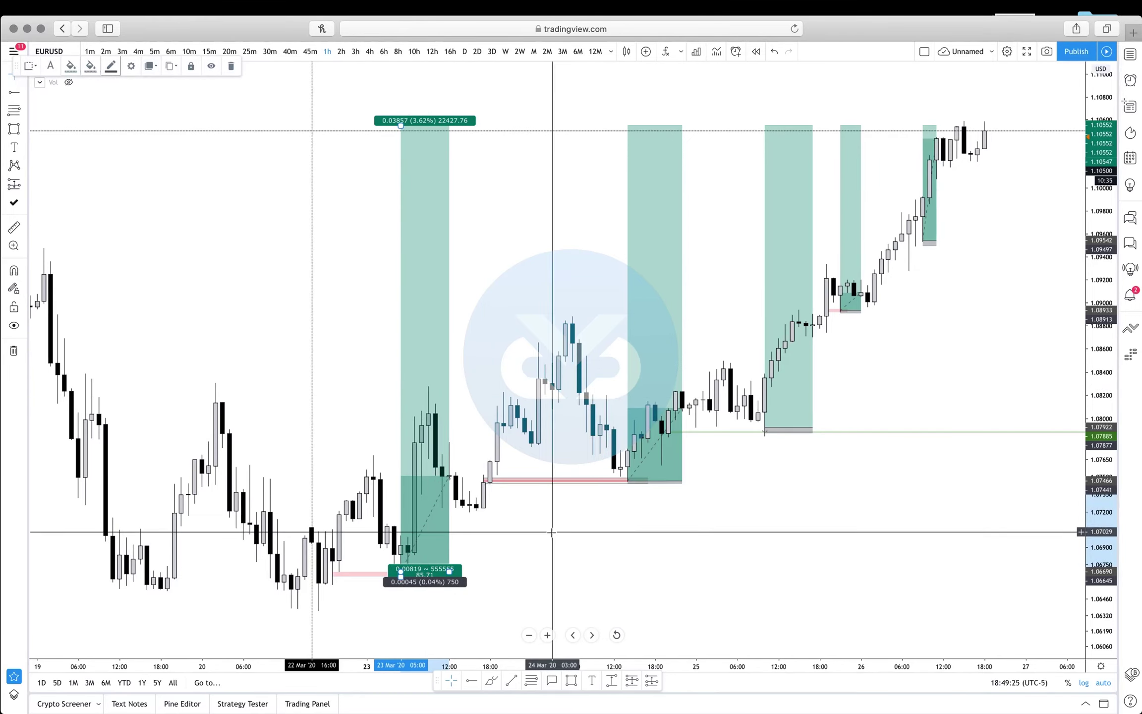
pyautogui.click(674, 354)
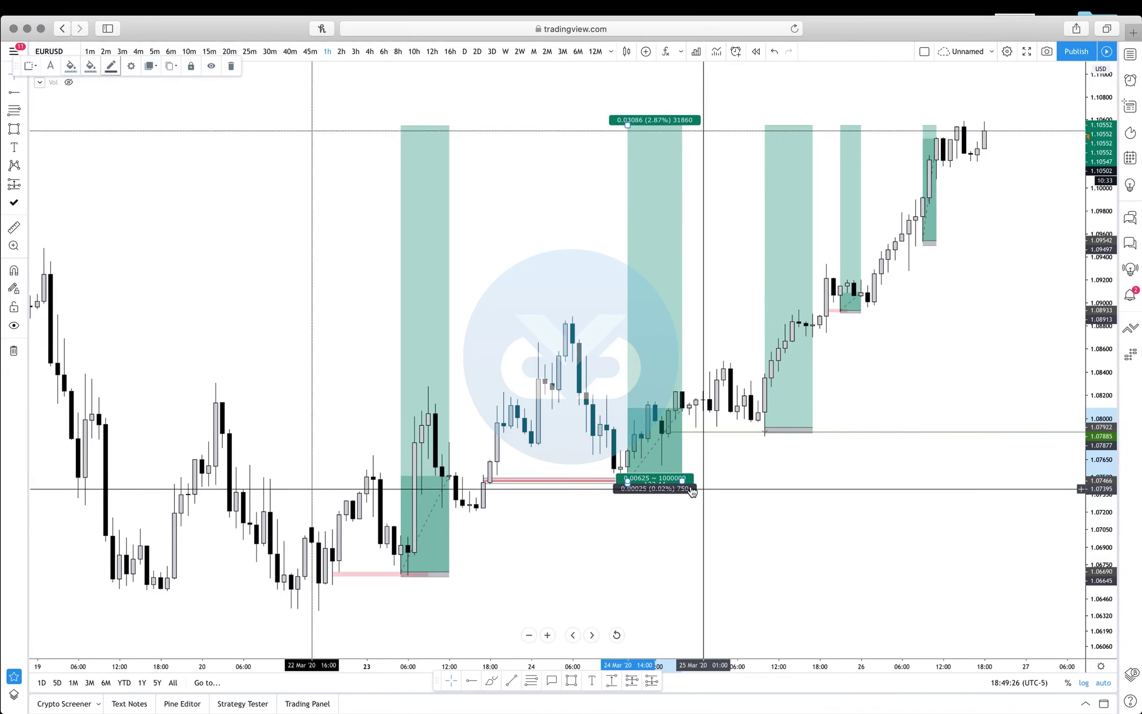
pyautogui.moveTo(692, 491); pyautogui.dragTo(700, 489)
pyautogui.moveTo(1100, 495); pyautogui.dragTo(1100, 516)
pyautogui.moveTo(1066, 347); pyautogui.dragTo(966, 510)
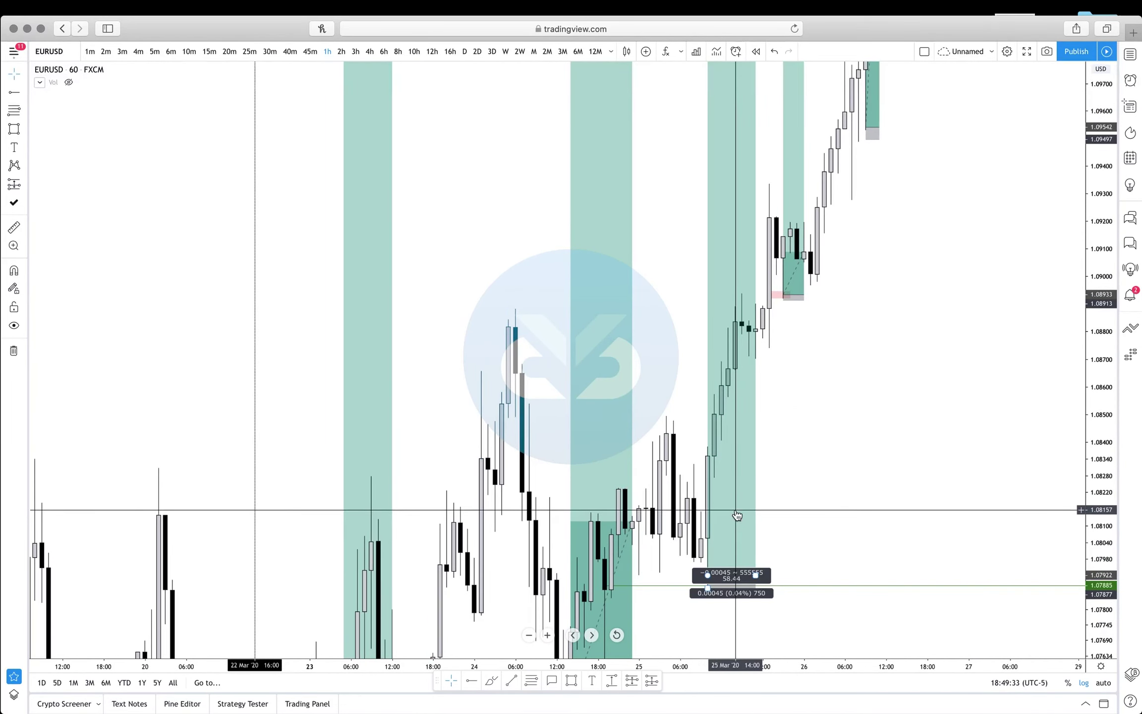
pyautogui.click(795, 263)
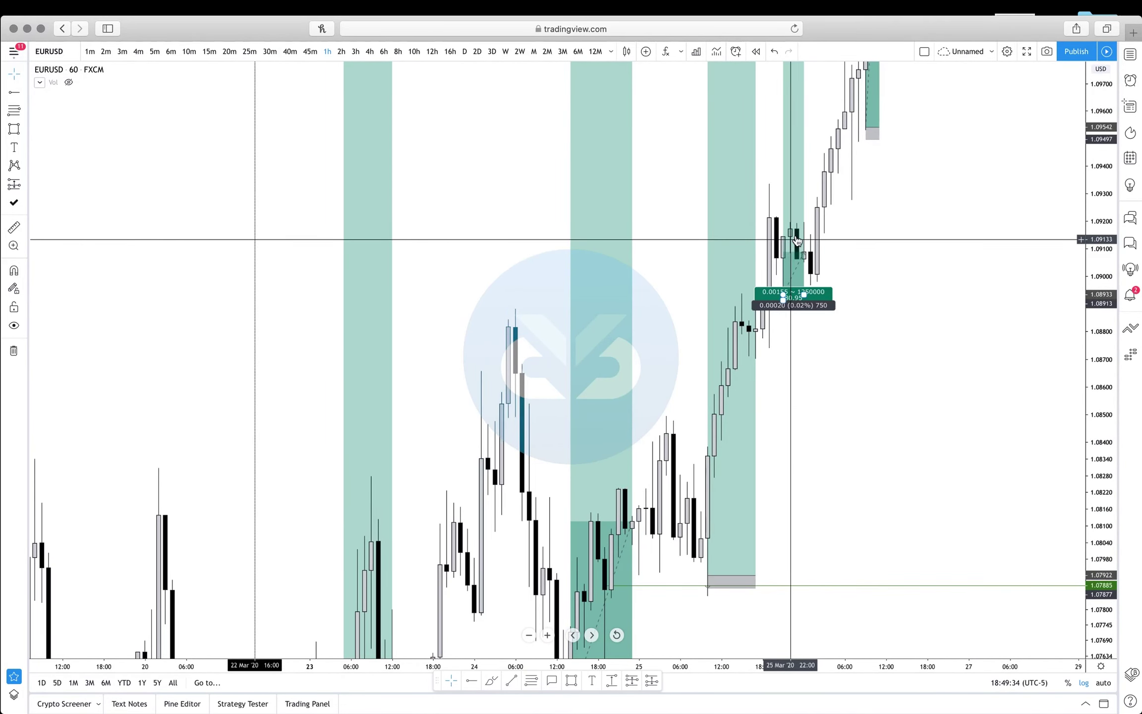
pyautogui.click(944, 242)
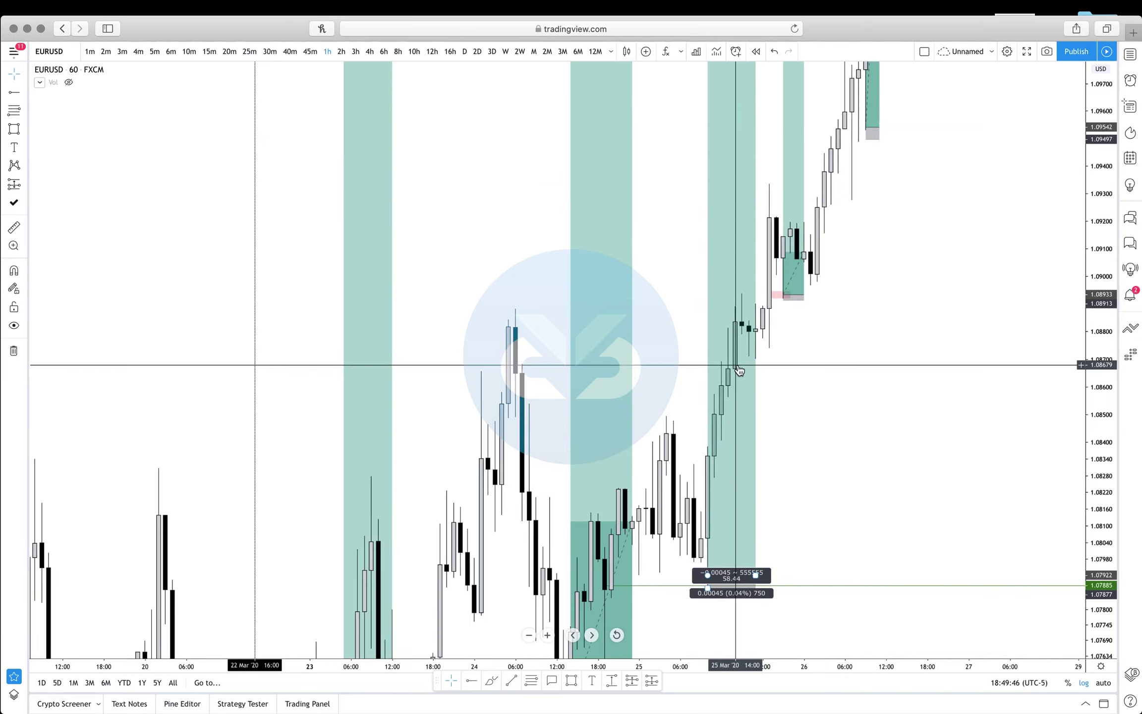
pyautogui.scroll(-2, 591, 451)
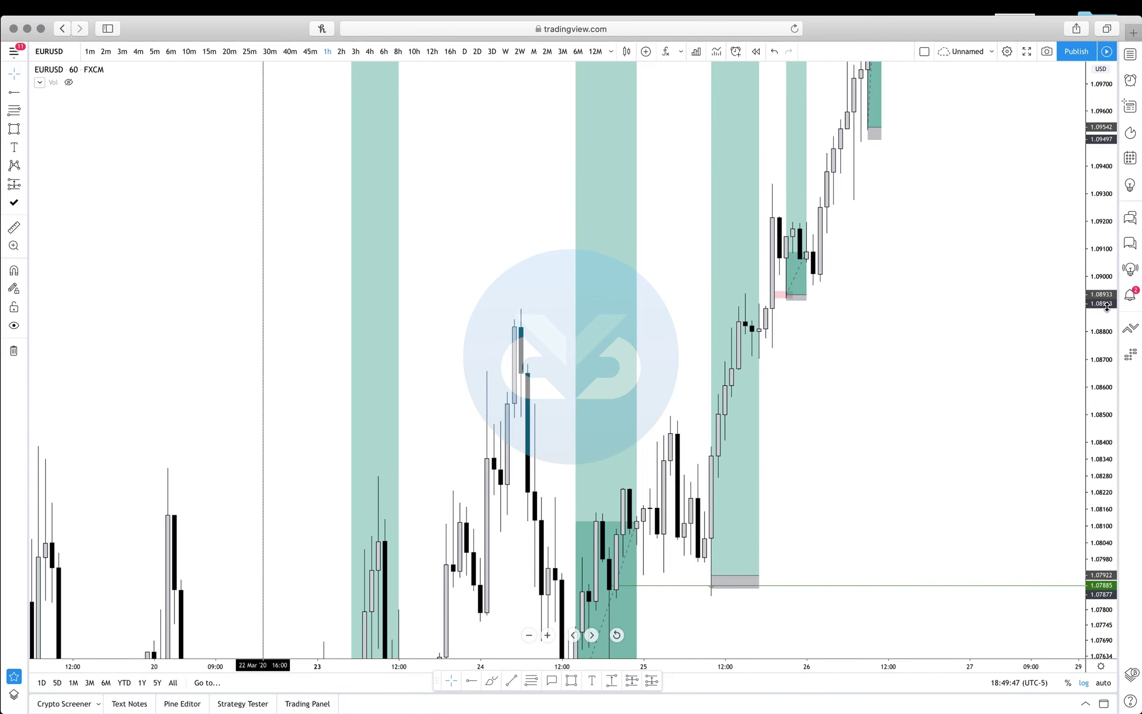
pyautogui.moveTo(1107, 423); pyautogui.dragTo(1106, 475)
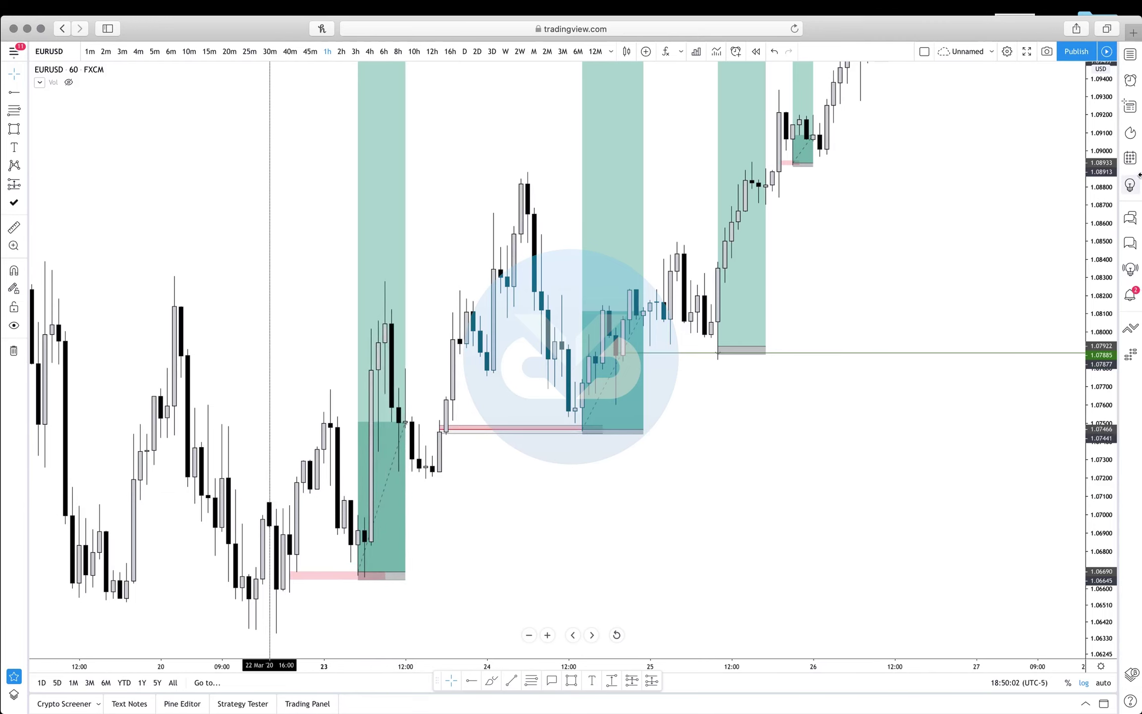
pyautogui.moveTo(1113, 173); pyautogui.dragTo(1004, 353)
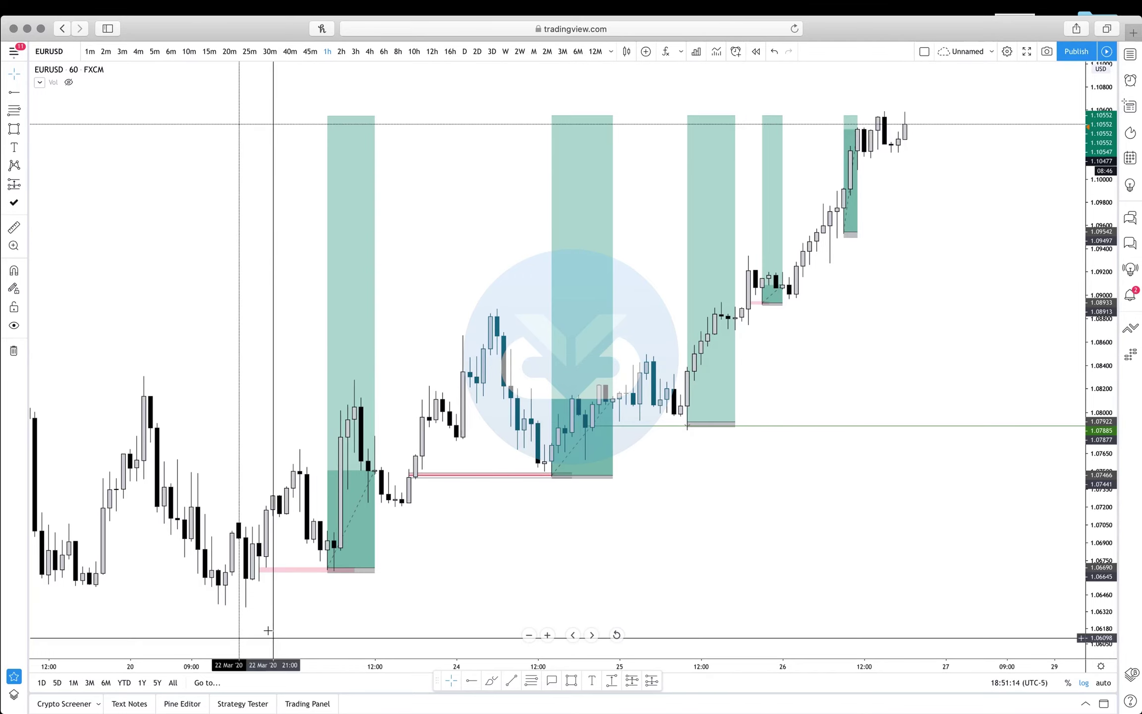
# Review the first, third and last long positions against the whole EURUSD uptrend.
pyautogui.click(327, 521)
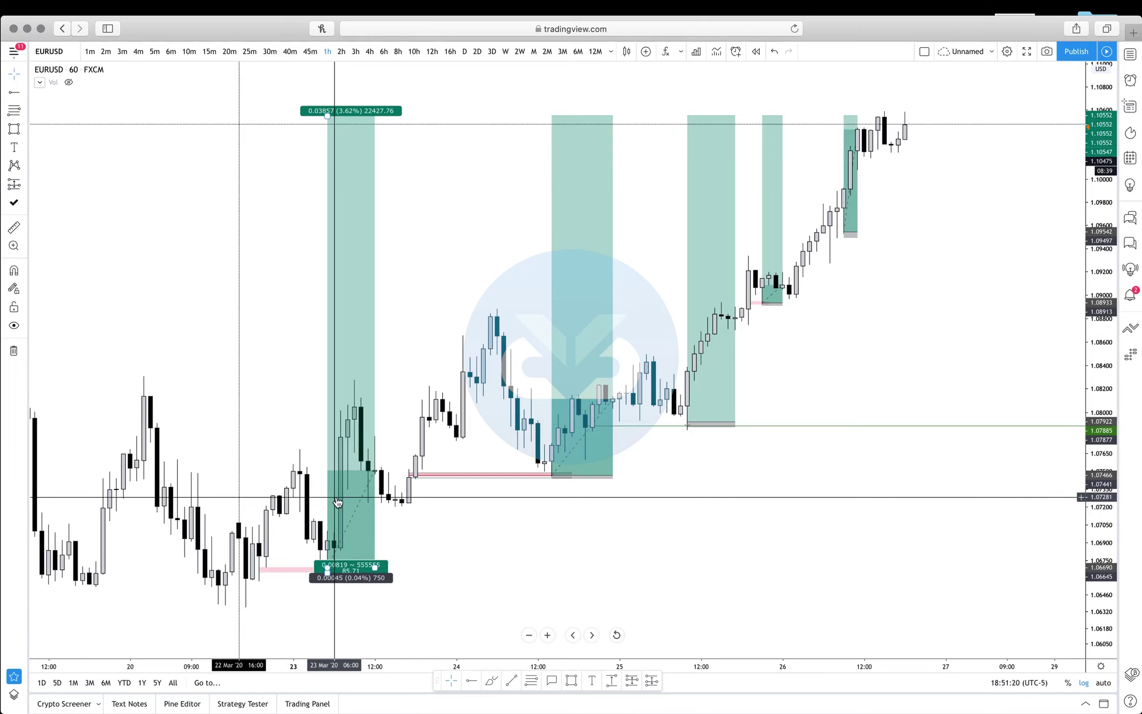
pyautogui.click(402, 482)
pyautogui.click(711, 379)
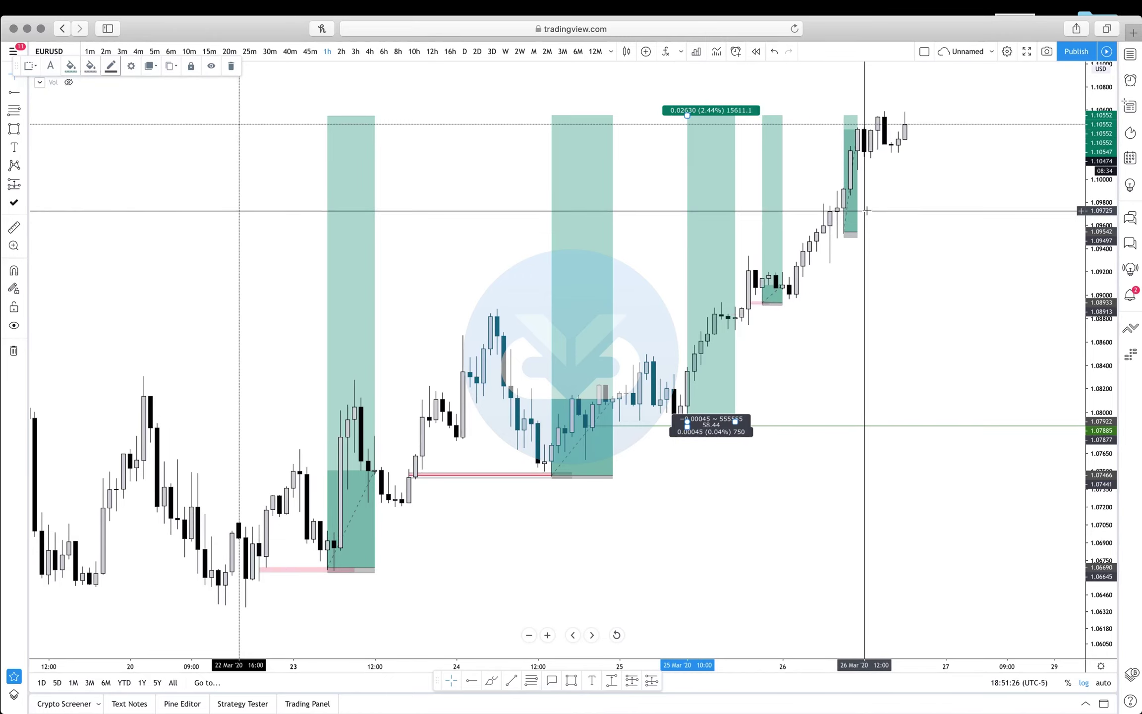
pyautogui.click(855, 201)
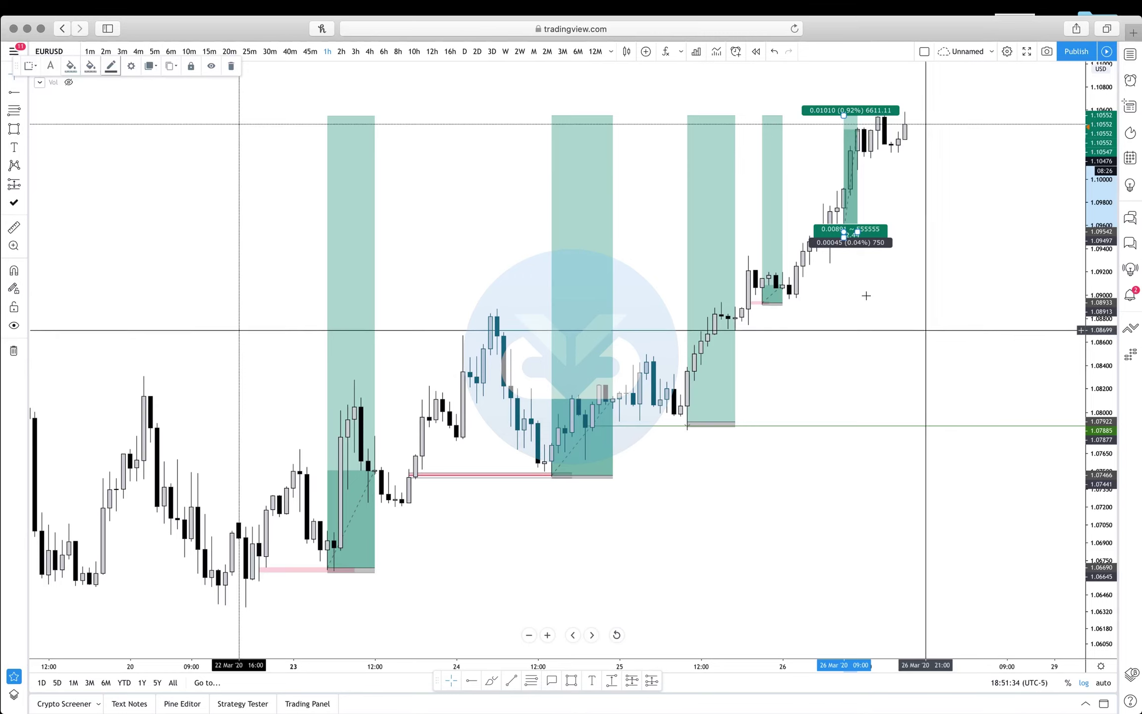
pyautogui.click(806, 319)
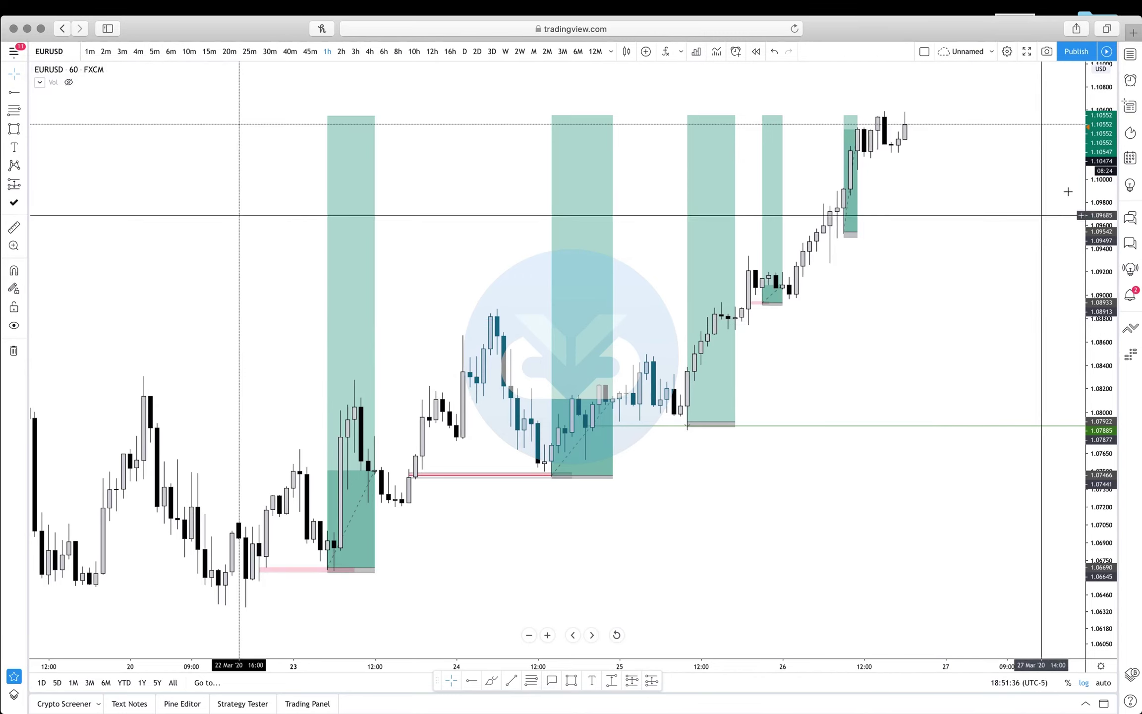
# Show the My Pair List watchlist beside the EURUSD chart with more of the price history in view.
pyautogui.click(1130, 54)
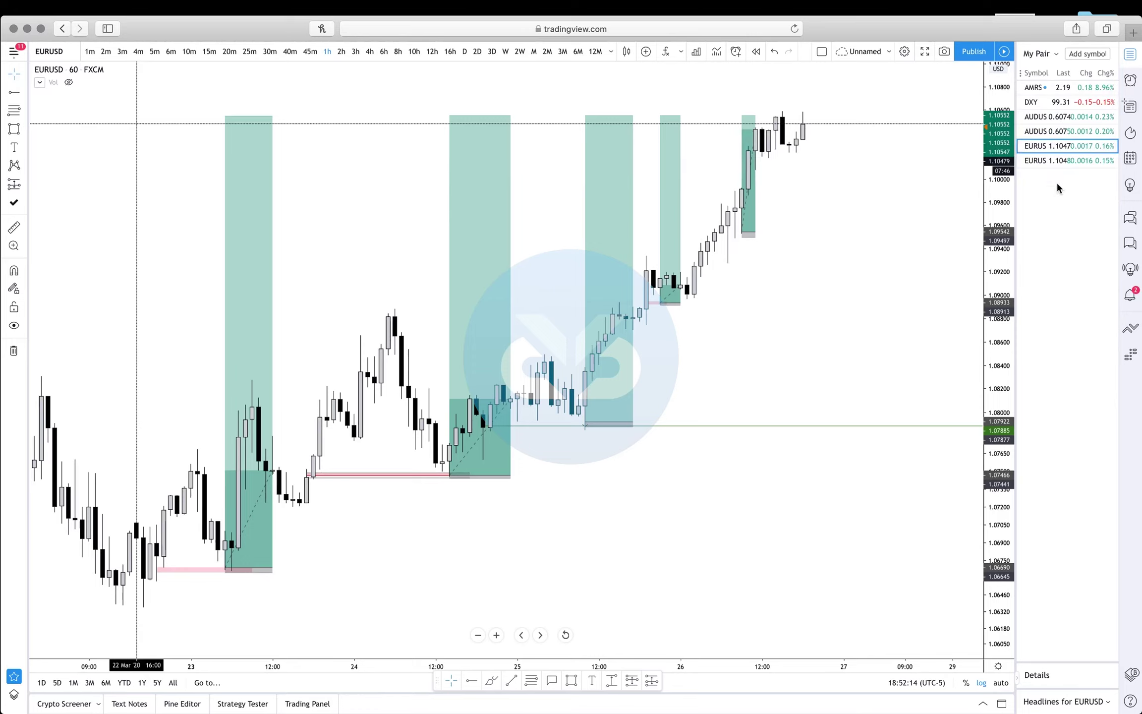
pyautogui.scroll(-3, 836, 307)
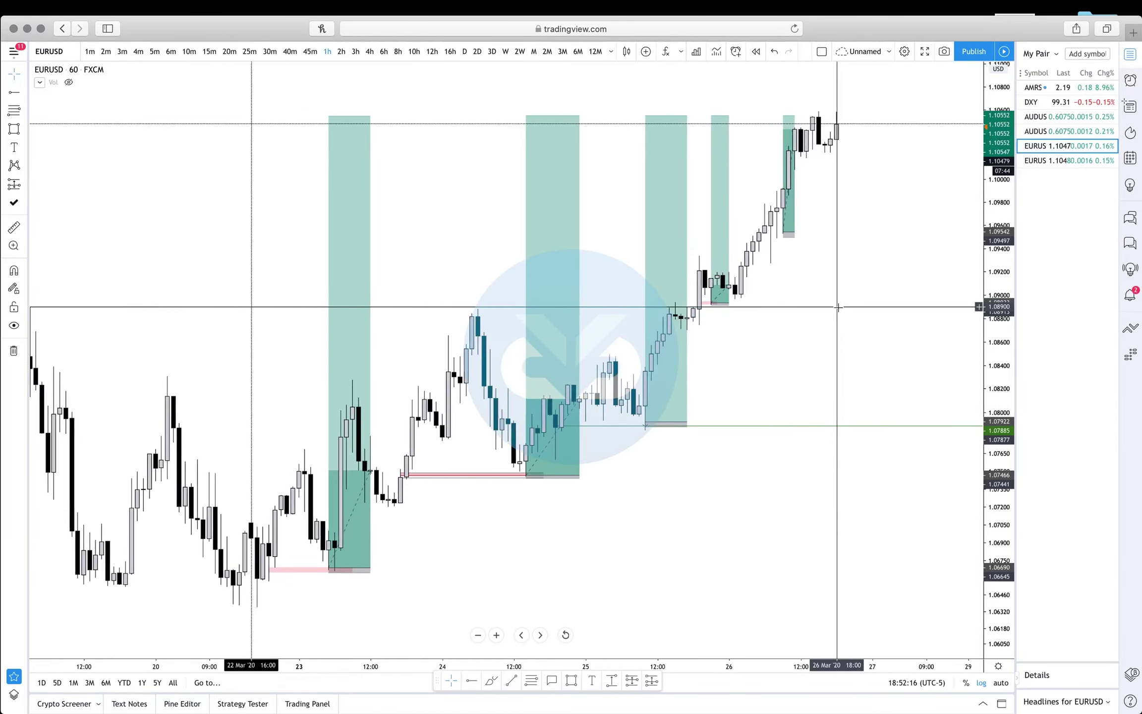